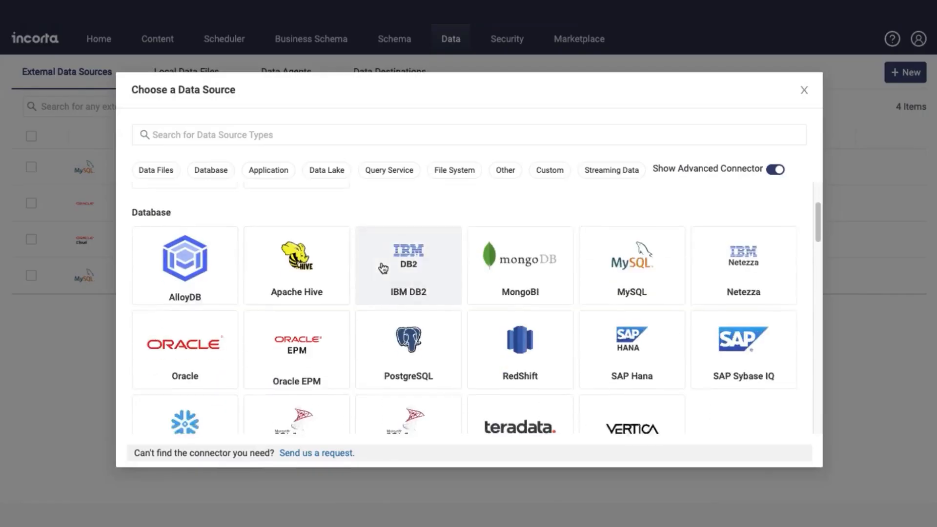
Review the available connector types, leave the data source chooser, and test the connection of the OnlineStore source.
scroll(380, 270, down, 5)
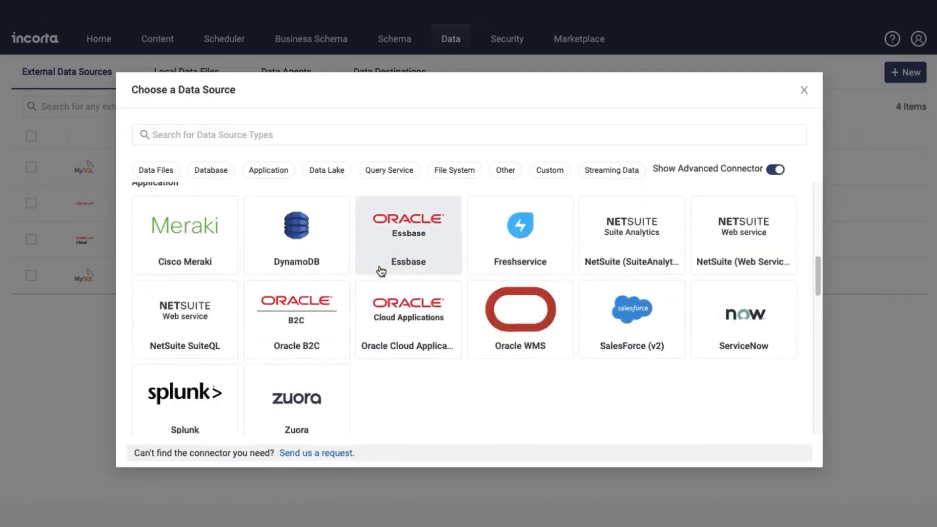
click(813, 88)
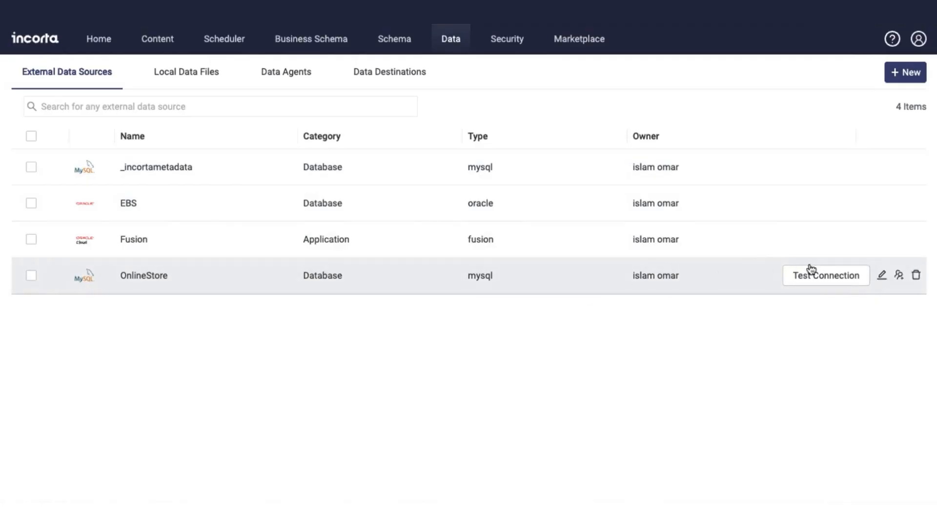
click(811, 270)
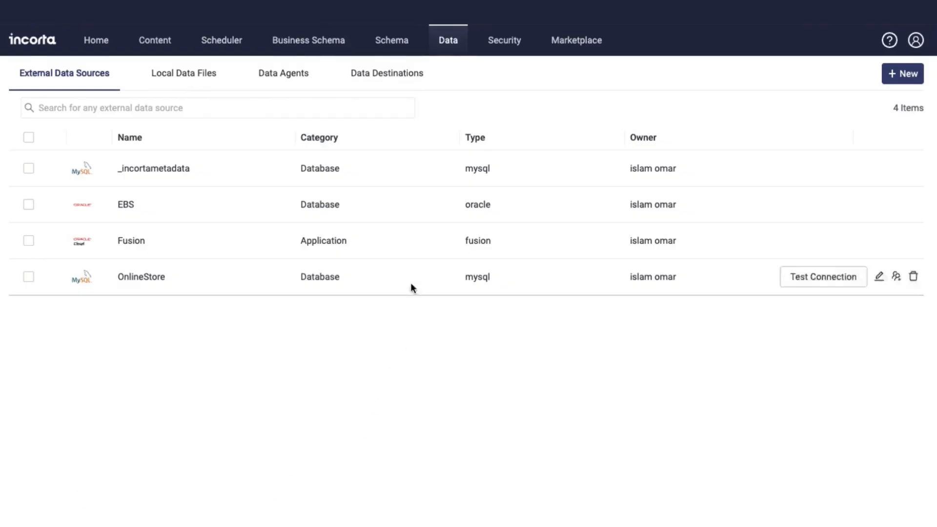
Start a new schema with the Schema Wizard, naming it OnlineStore and using the OnlineStore data source.
click(392, 51)
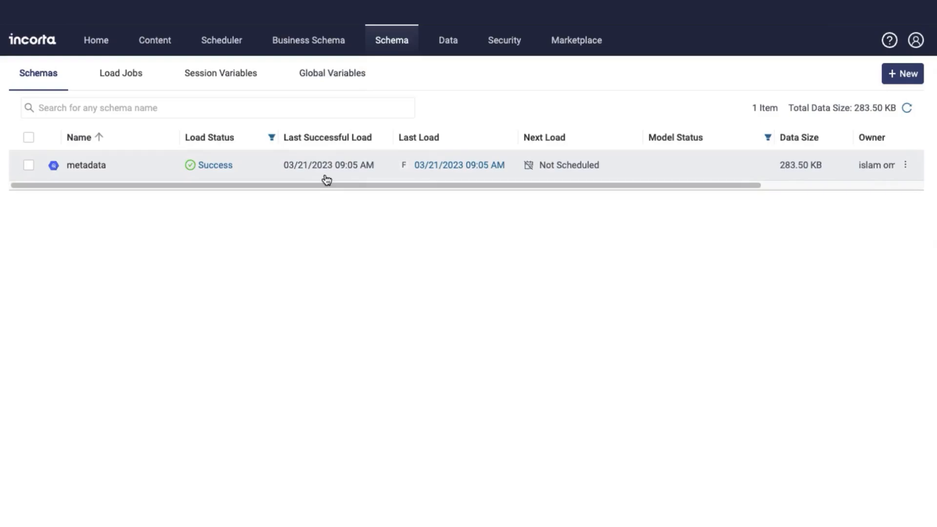
click(906, 78)
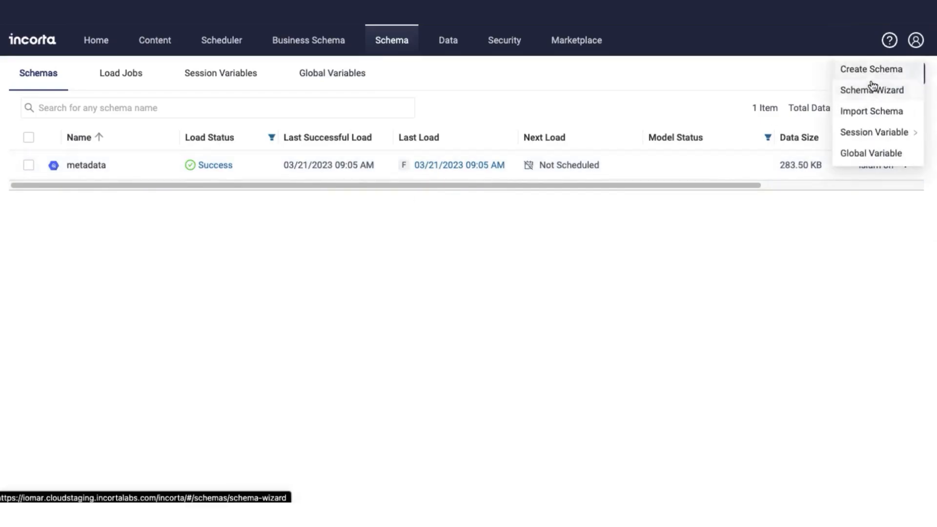
click(873, 89)
click(368, 169)
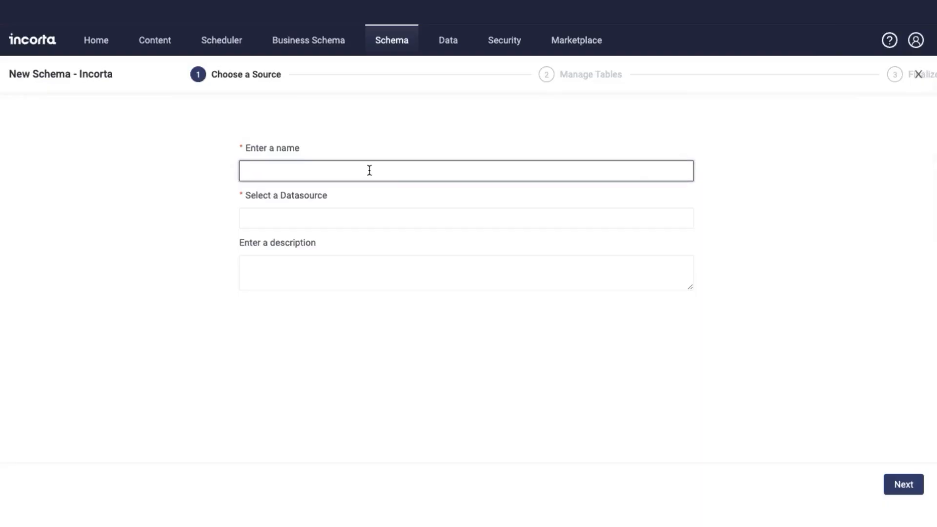
text(OnlineStore)
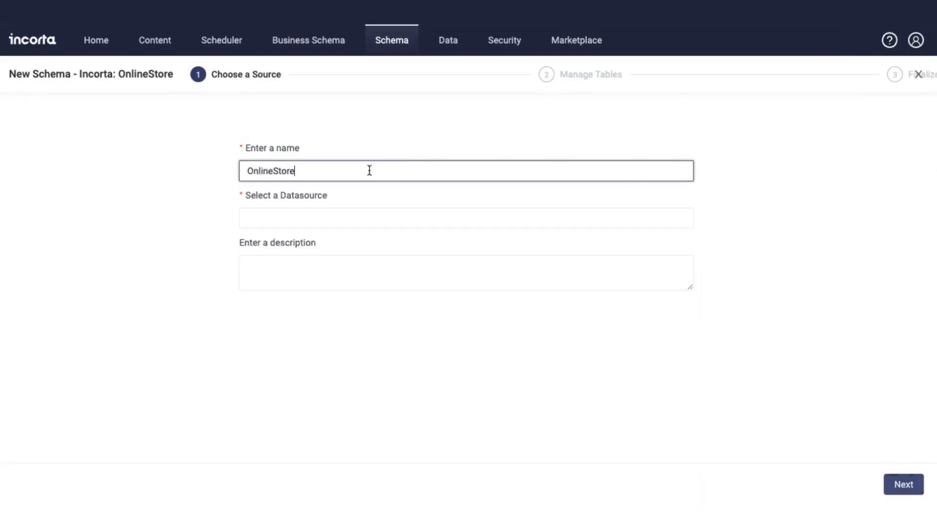
click(378, 221)
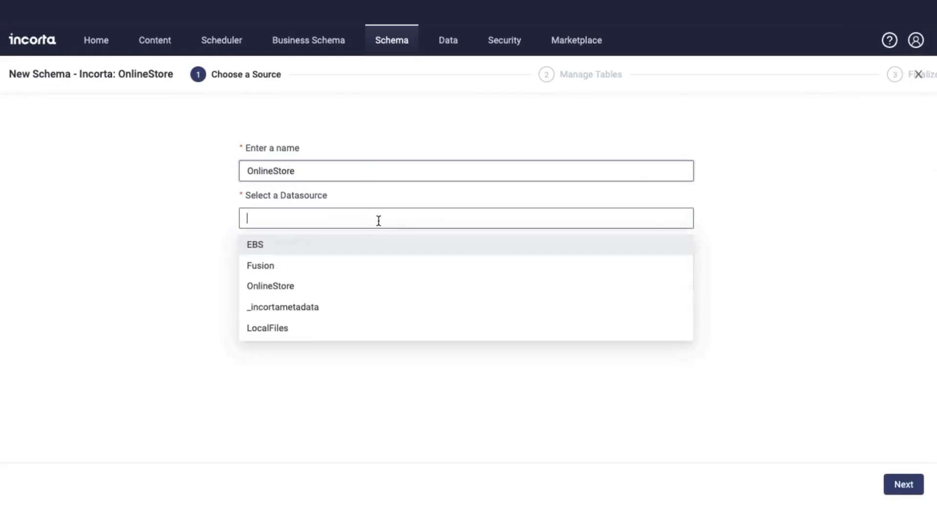
click(294, 284)
click(915, 482)
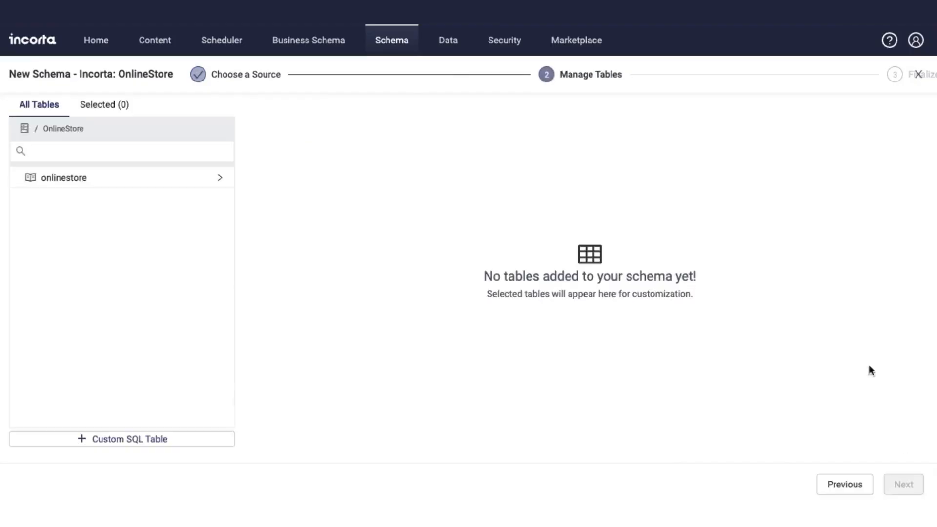
Select all tables of the onlinestore database and create the schema with joins from detected foreign key relationships.
click(223, 188)
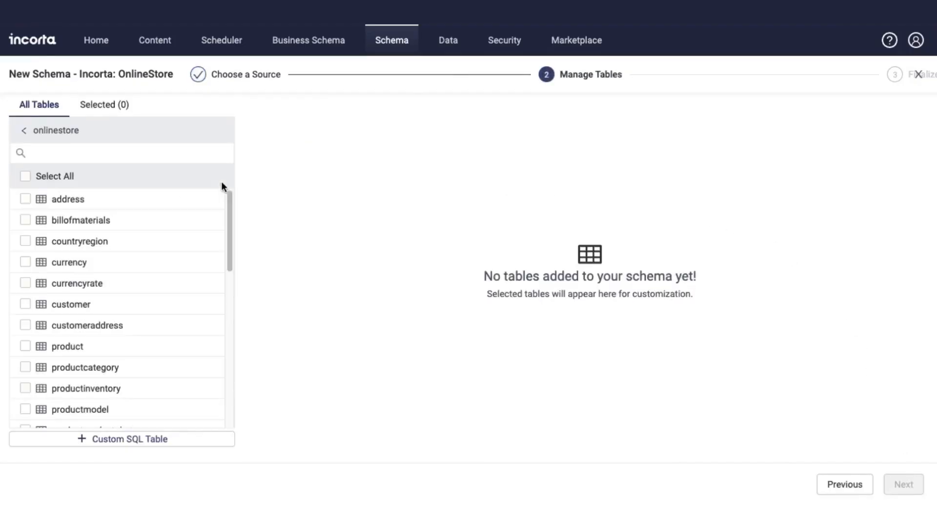
click(33, 177)
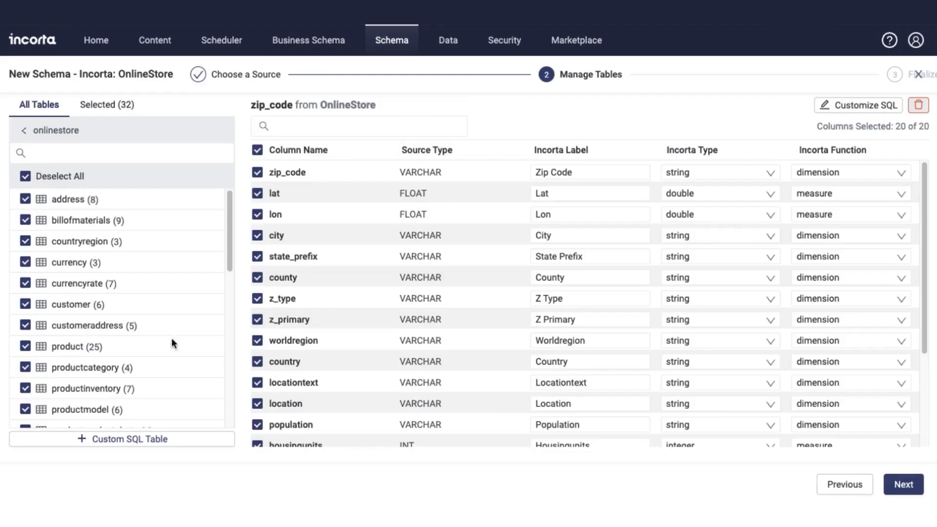
click(257, 259)
click(257, 259)
click(892, 488)
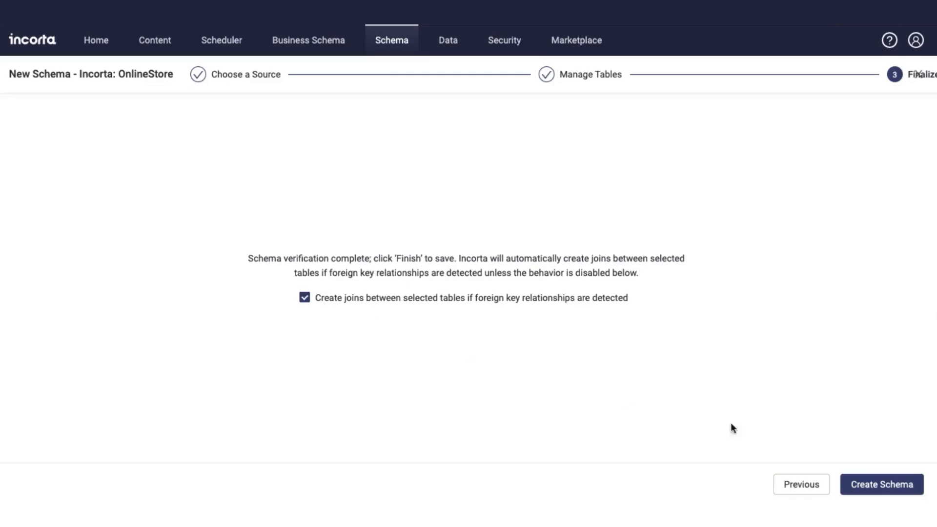
click(867, 479)
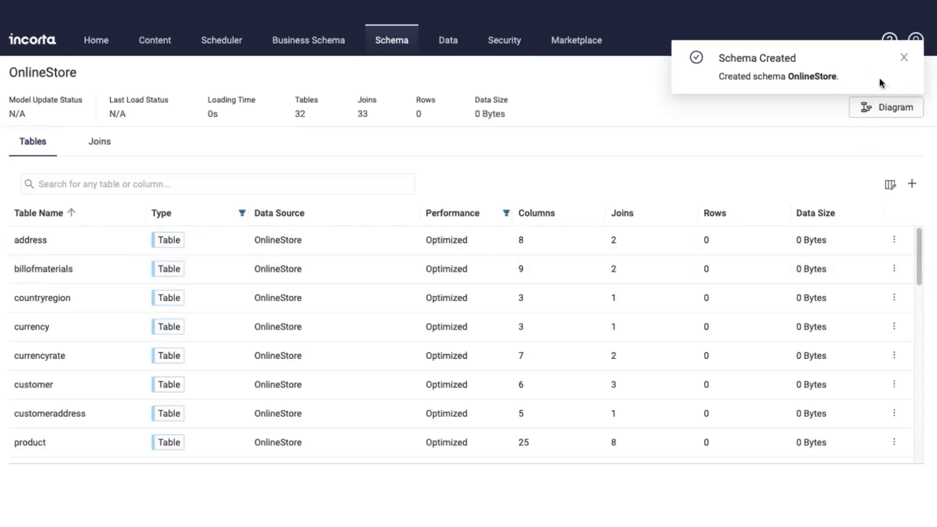
click(902, 62)
Look through the schema's table list and view the diagram of its table relationships.
scroll(302, 339, down, 3)
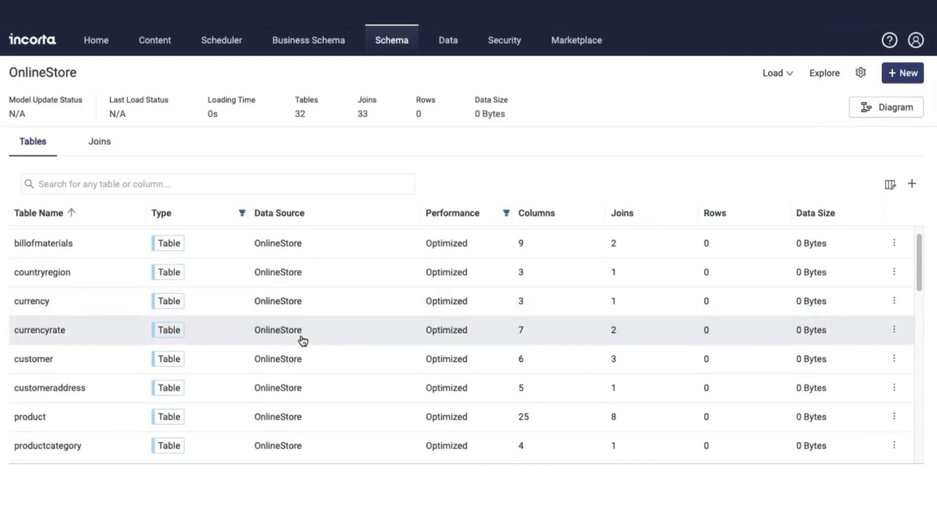
click(891, 110)
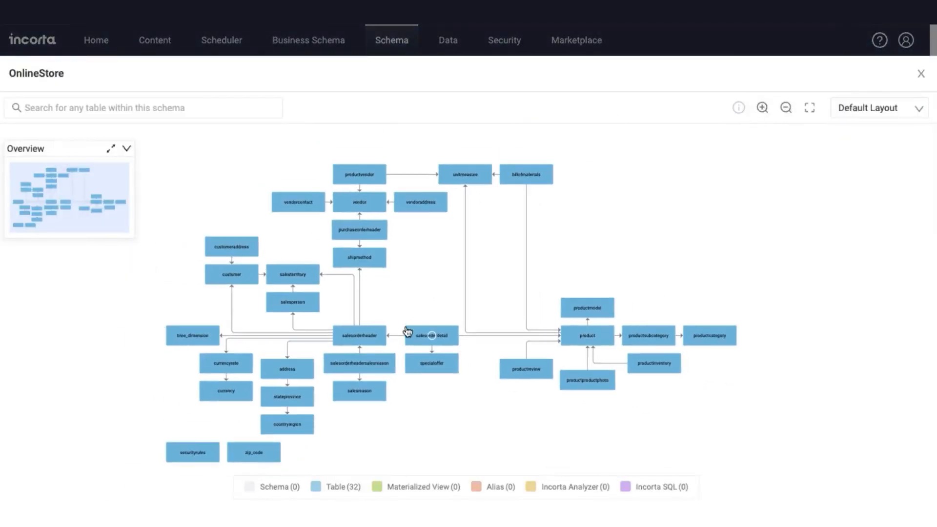
click(921, 77)
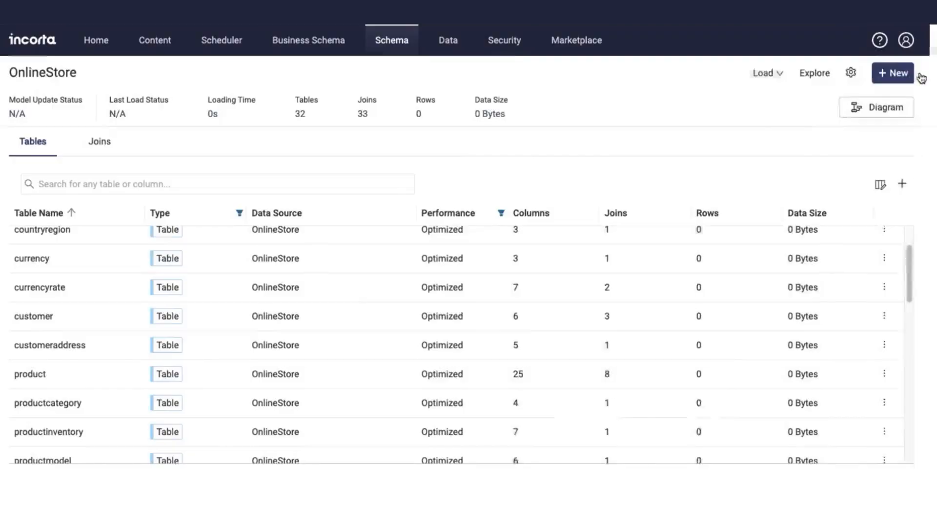
Examine the customer table's columns and formula columns, and return to the schema.
click(78, 319)
scroll(350, 255, down, 1)
scroll(350, 255, down, 2)
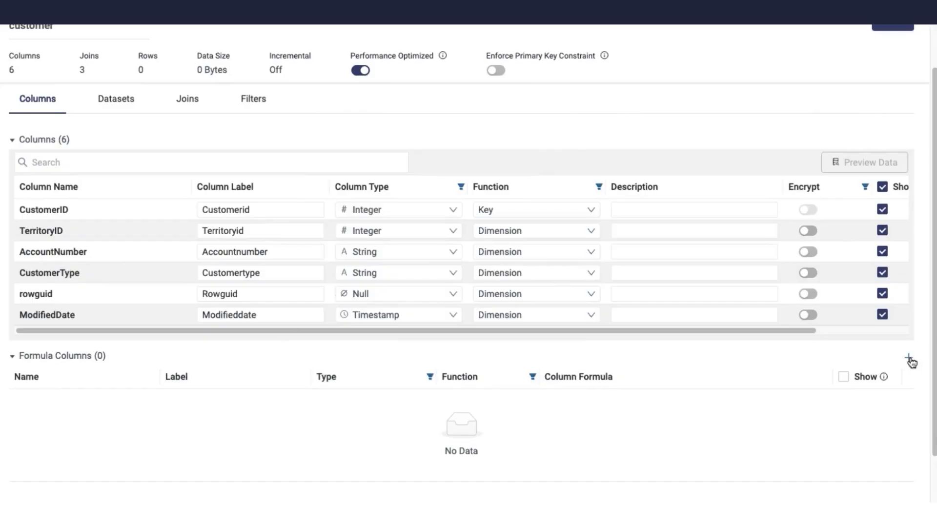
scroll(647, 290, up, 1)
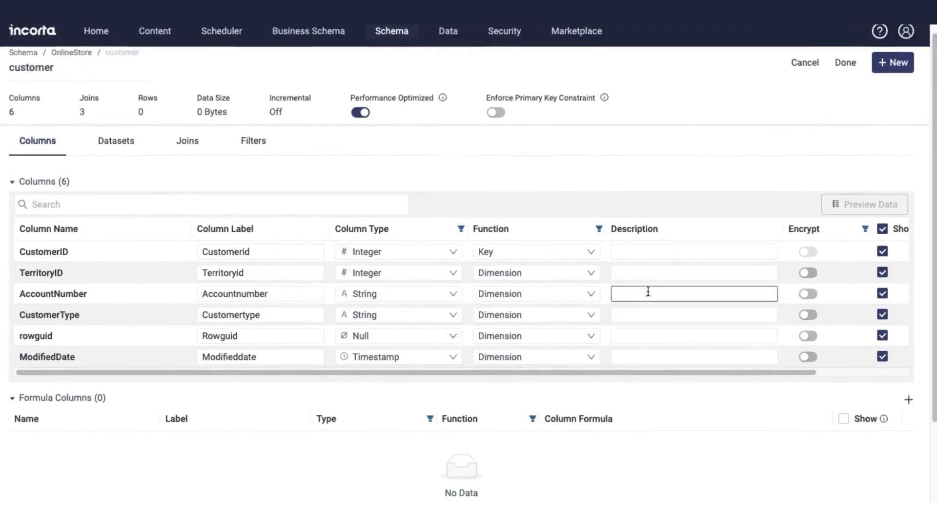
click(839, 64)
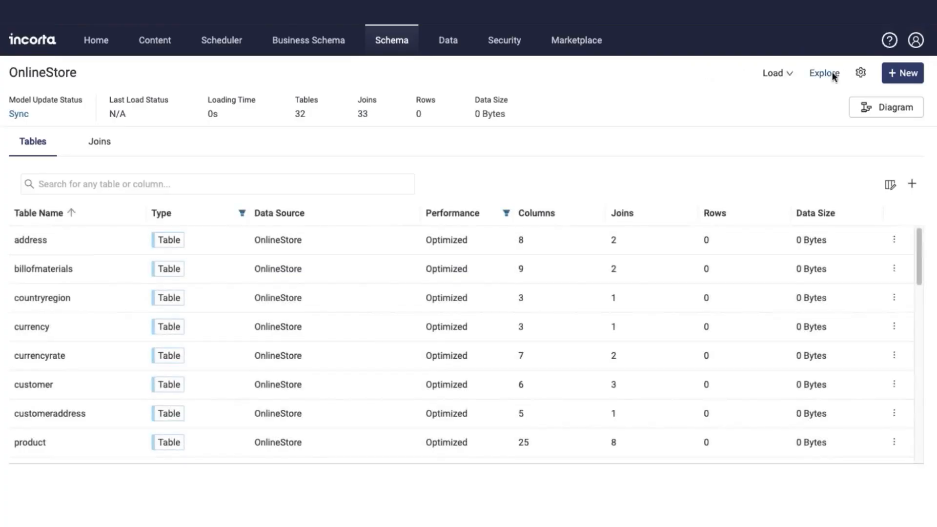
Run a full load of the OnlineStore schema.
click(776, 74)
click(736, 94)
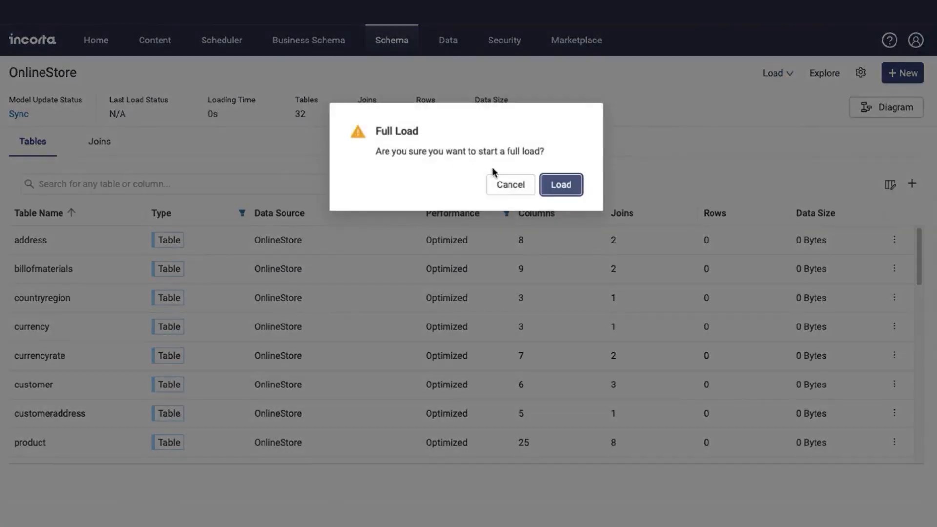
click(547, 185)
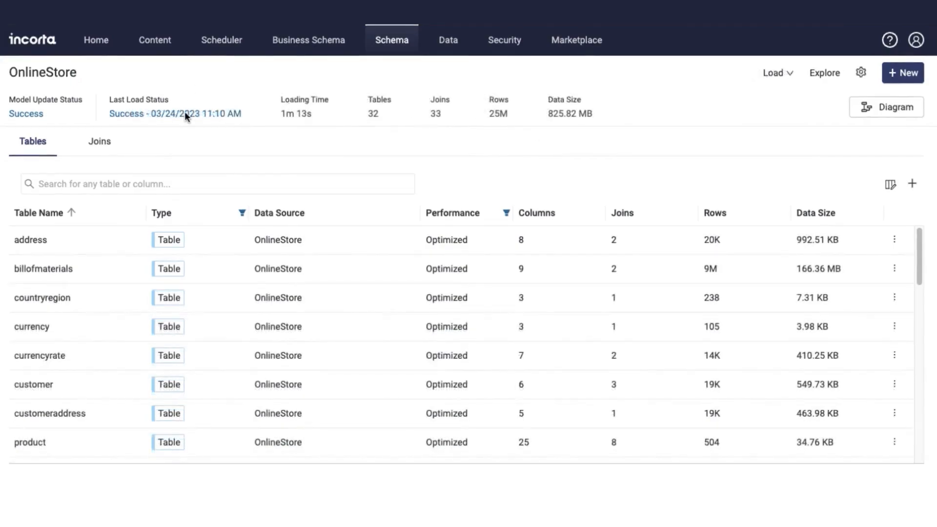
Turn on incremental loading for the SQL dataset of the address table.
click(85, 243)
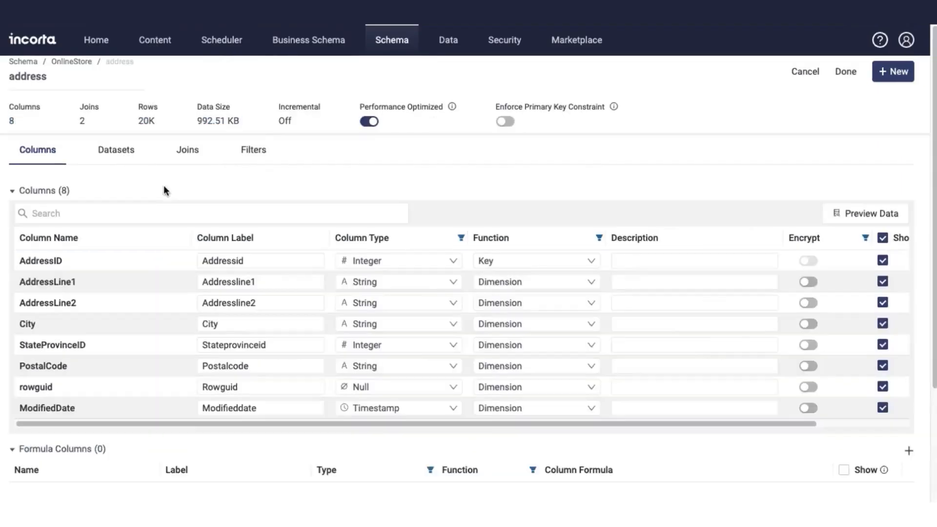
click(104, 154)
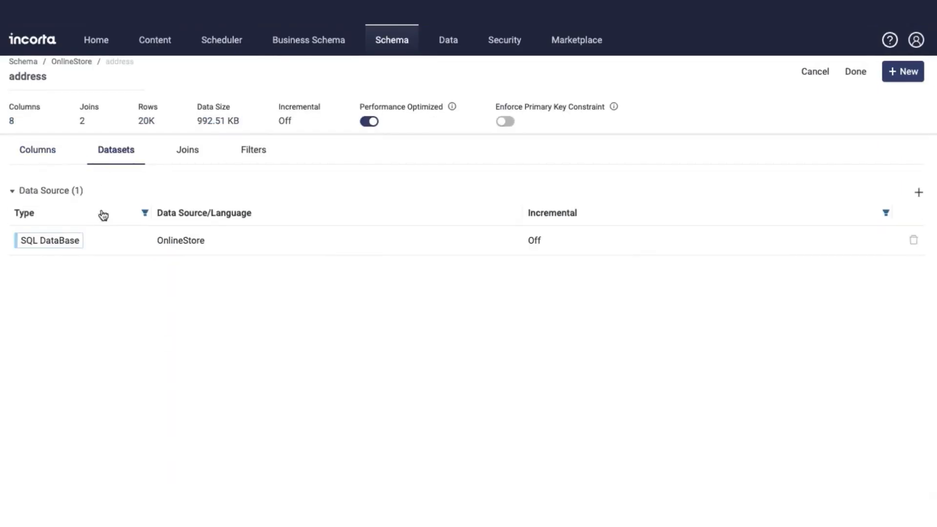
click(115, 243)
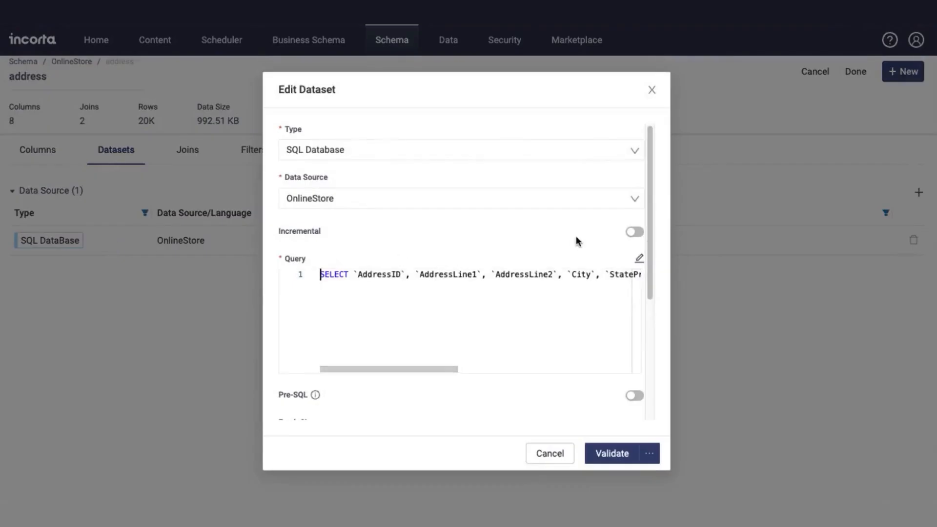
click(631, 233)
Fill the address dataset's update query with the SELECT statement plus WHERE 'last_update_date' >= ?, validate it and save the schema changes.
scroll(612, 242, down, 2)
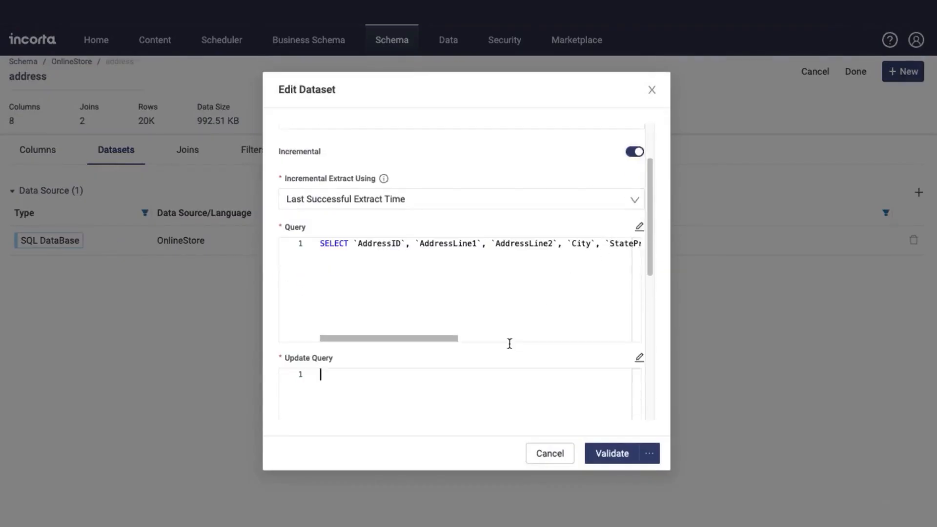
click(468, 403)
key(ctrl+v)
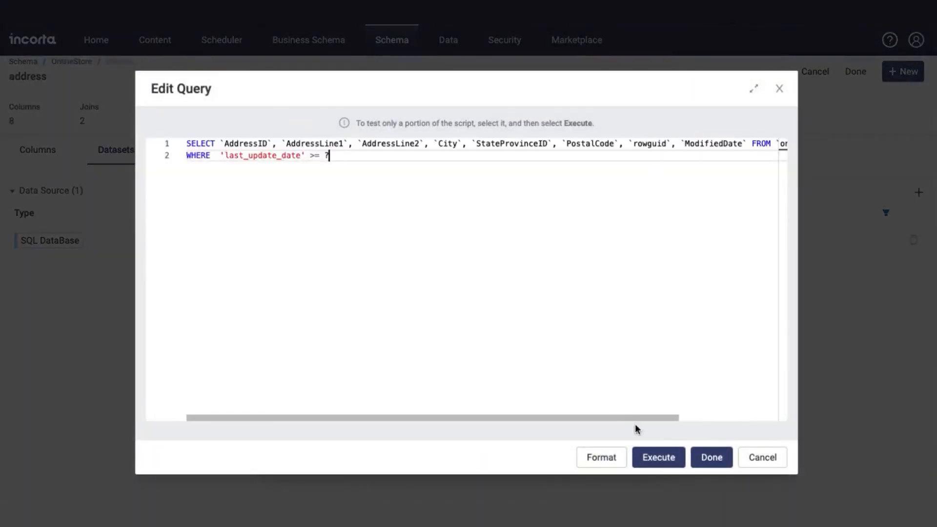
click(707, 457)
click(615, 454)
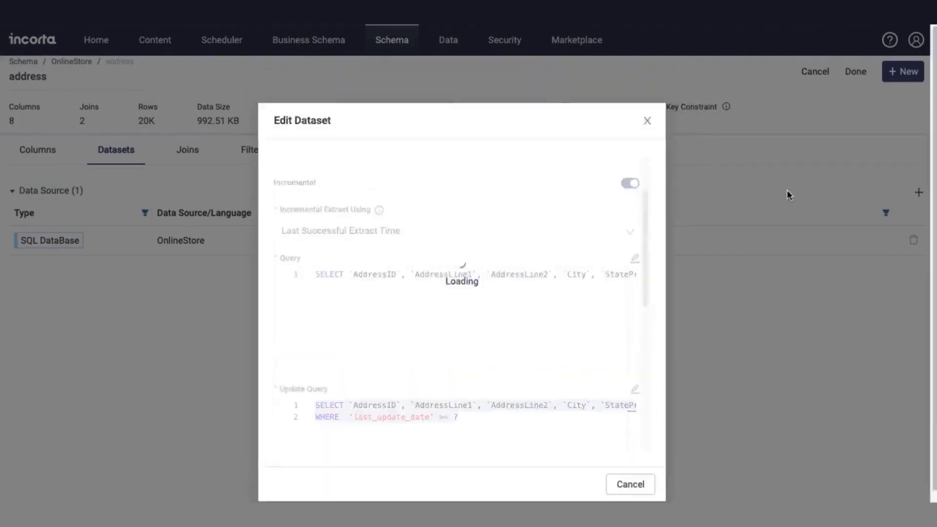
click(852, 74)
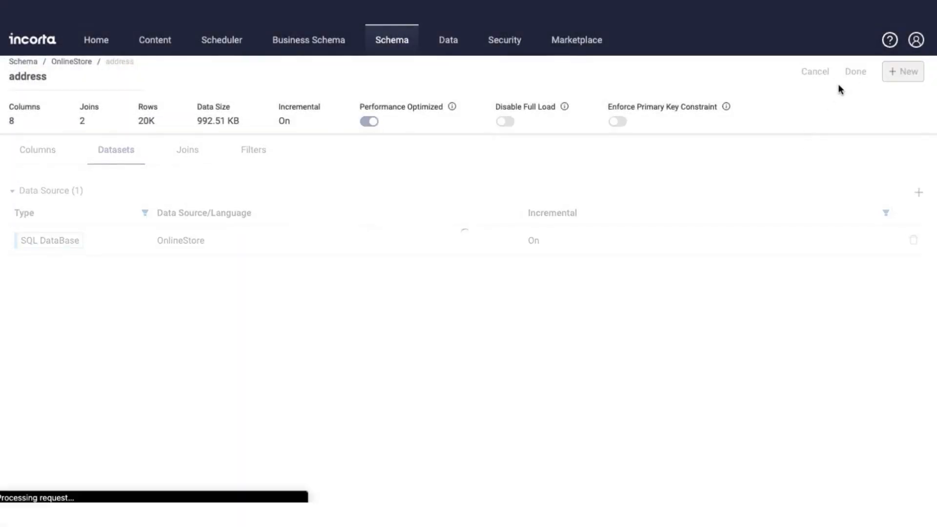
click(839, 74)
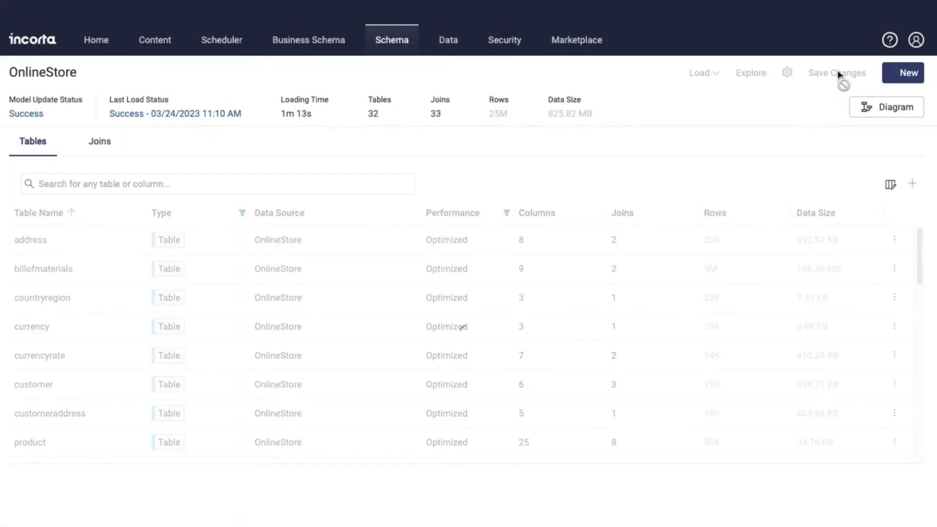
Start a new load plan in the Scheduler, named Store, for the OnlineStore schema.
click(193, 46)
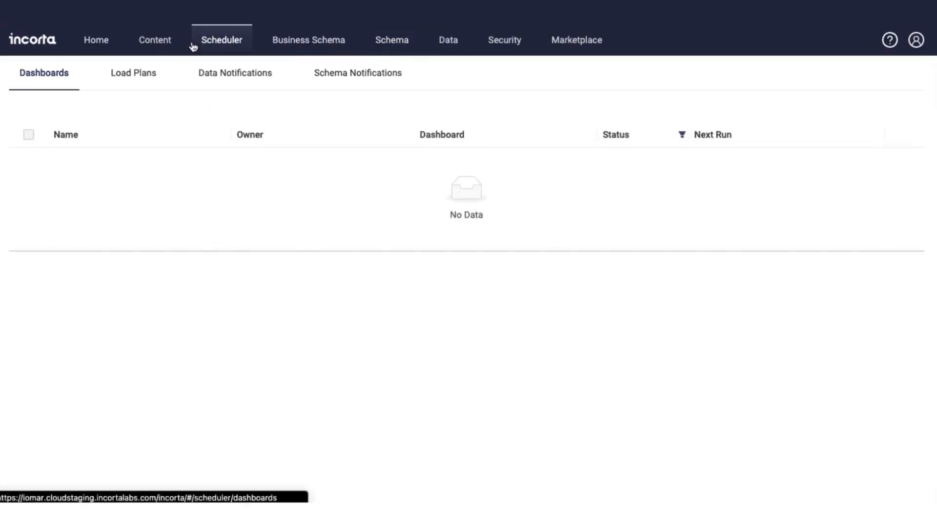
click(133, 78)
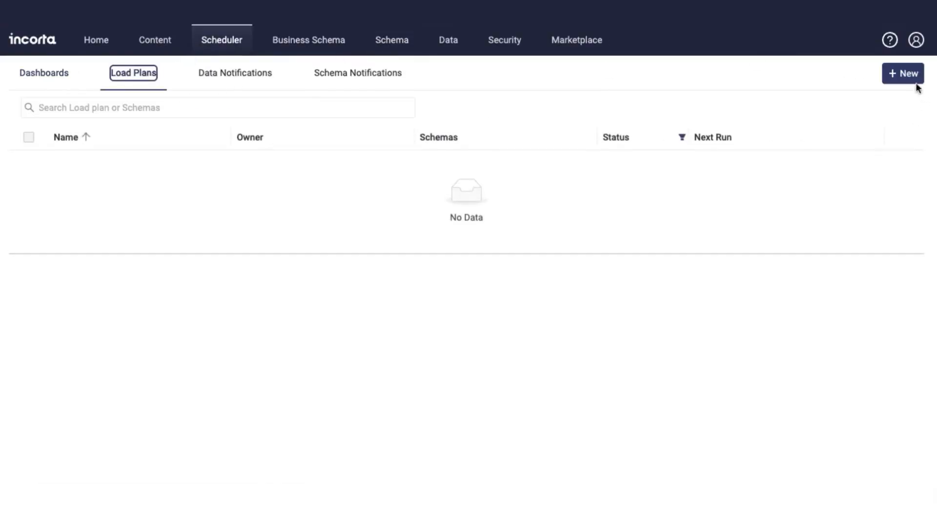
click(902, 74)
click(846, 101)
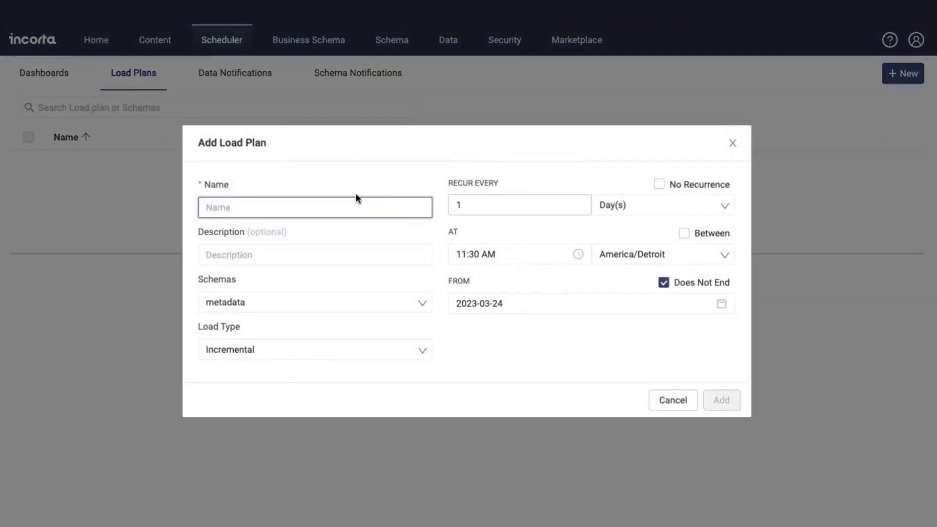
text(Store)
click(288, 304)
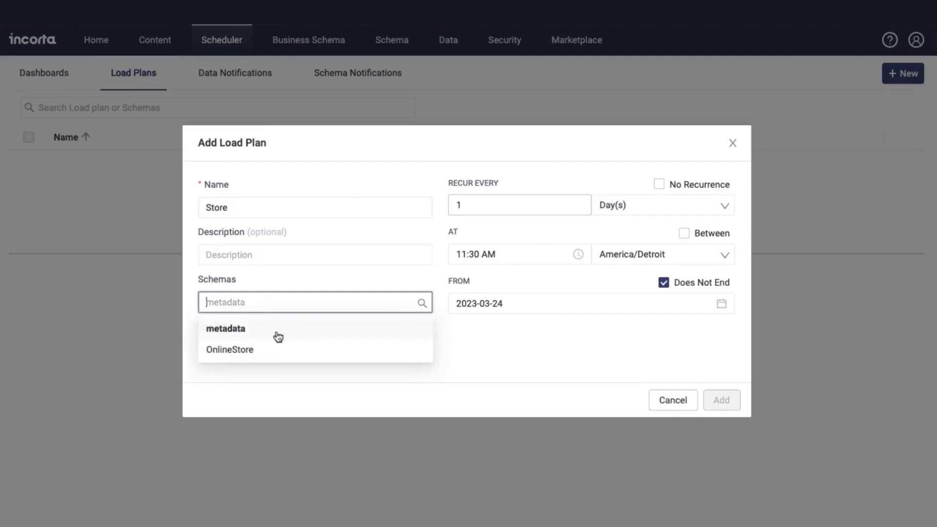
click(272, 350)
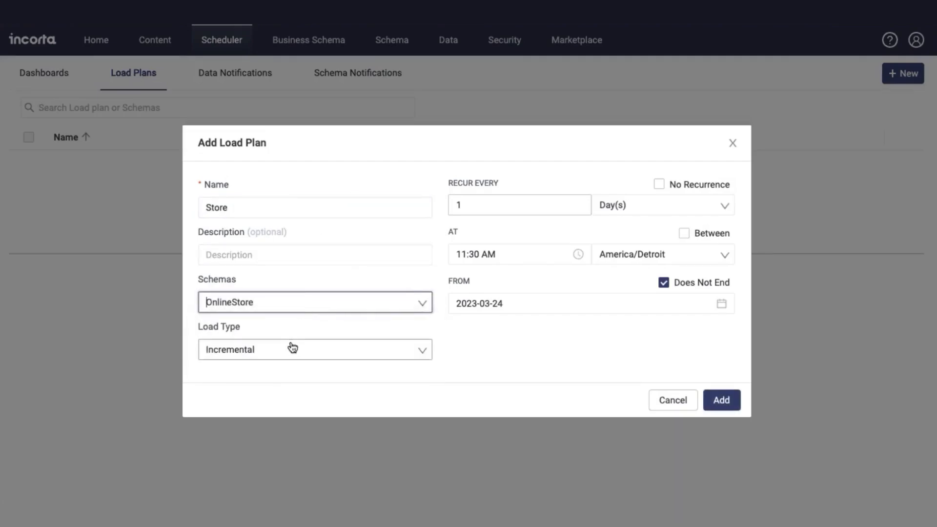
Set the Store load plan to recur every 20 minutes and add it to the scheduler.
click(517, 201)
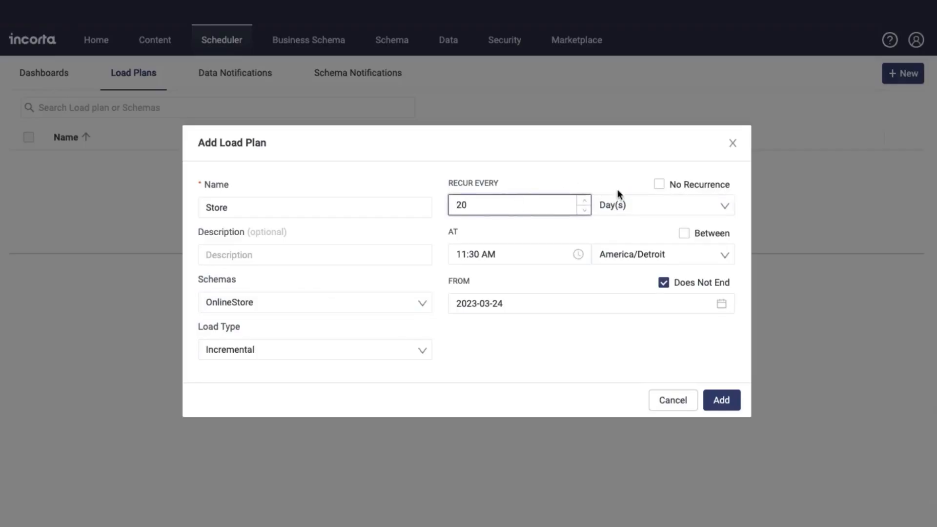
click(616, 205)
click(616, 229)
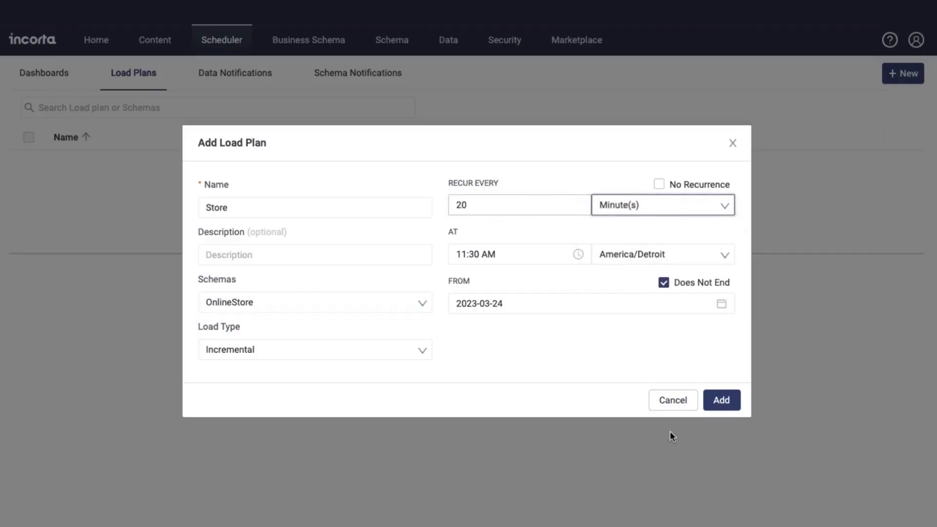
click(711, 405)
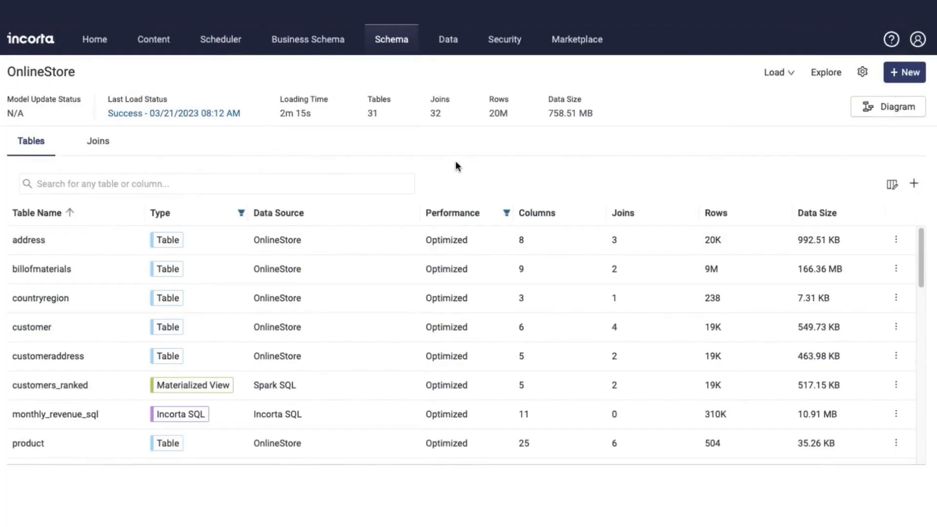
Add a Big Query schema destination named OnlineStore with the project identifier theta-mile-381402.
click(453, 44)
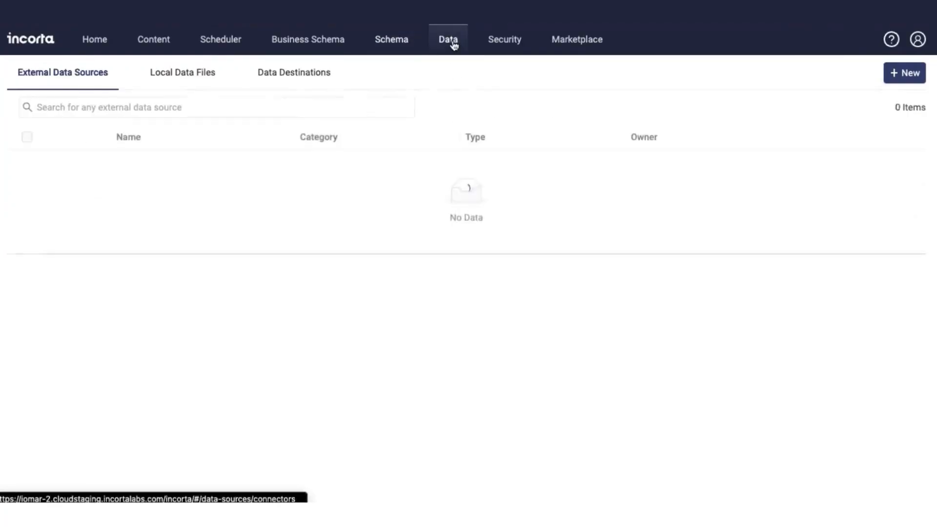
click(909, 74)
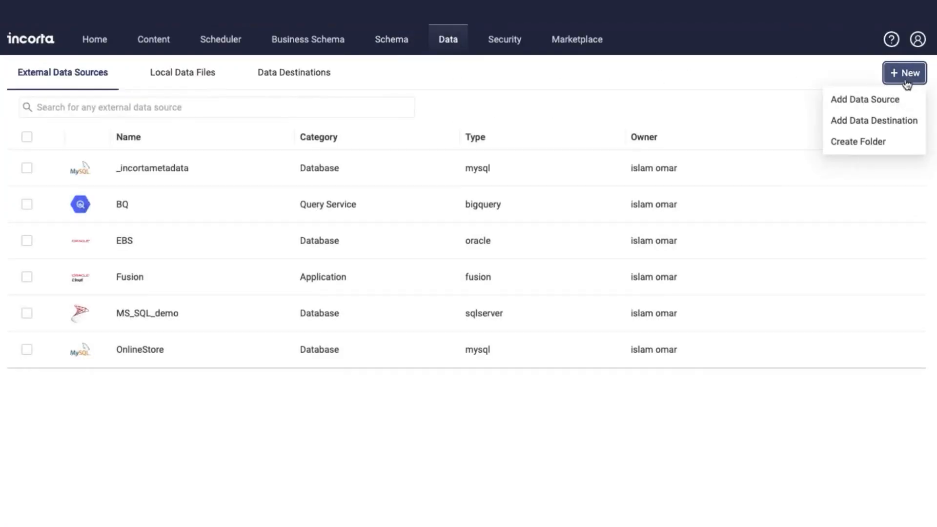
click(885, 120)
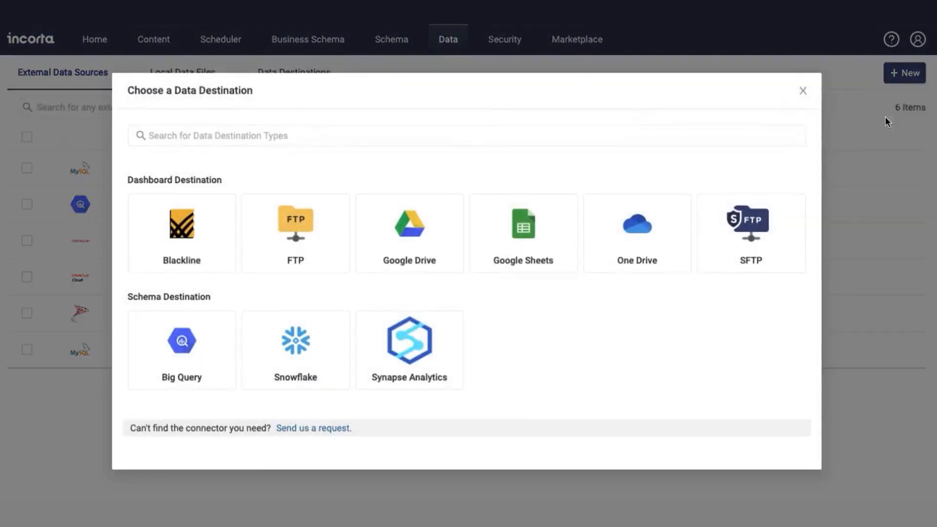
click(142, 368)
click(329, 130)
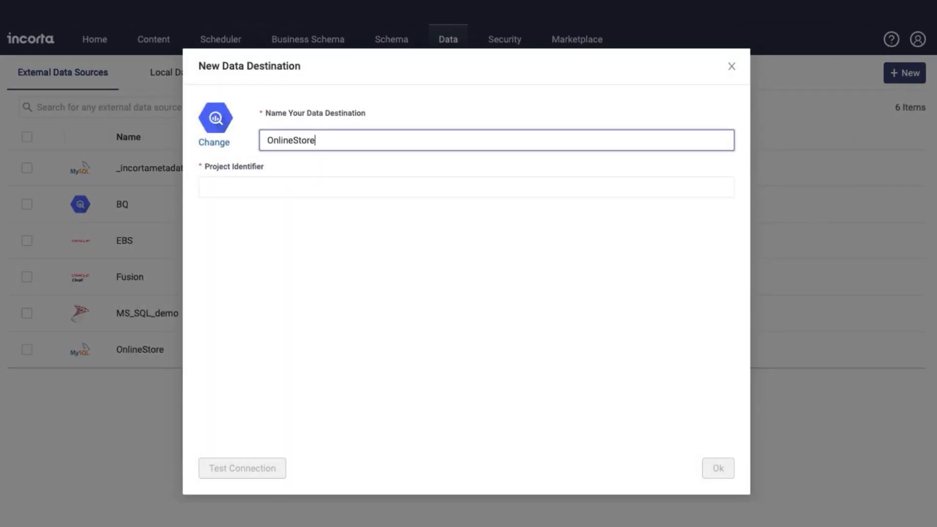
click(313, 189)
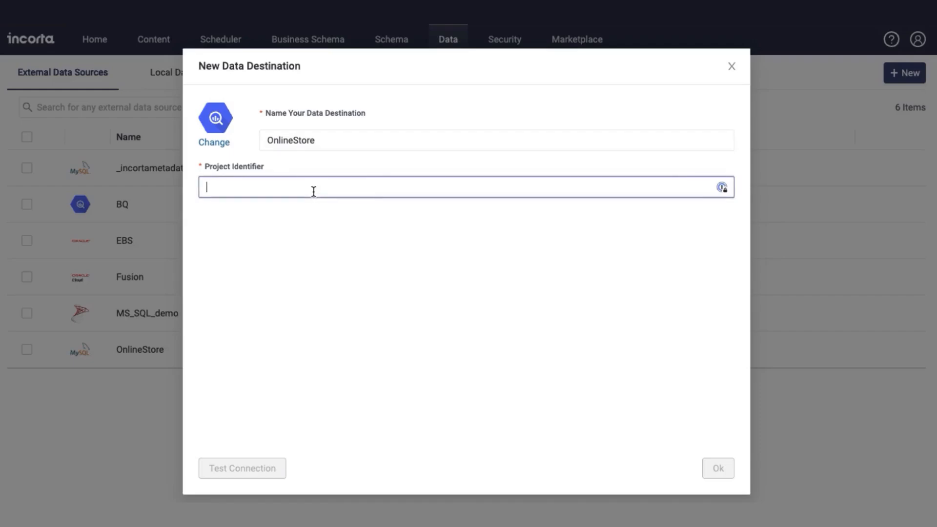
text(theta-mile-381402)
click(714, 468)
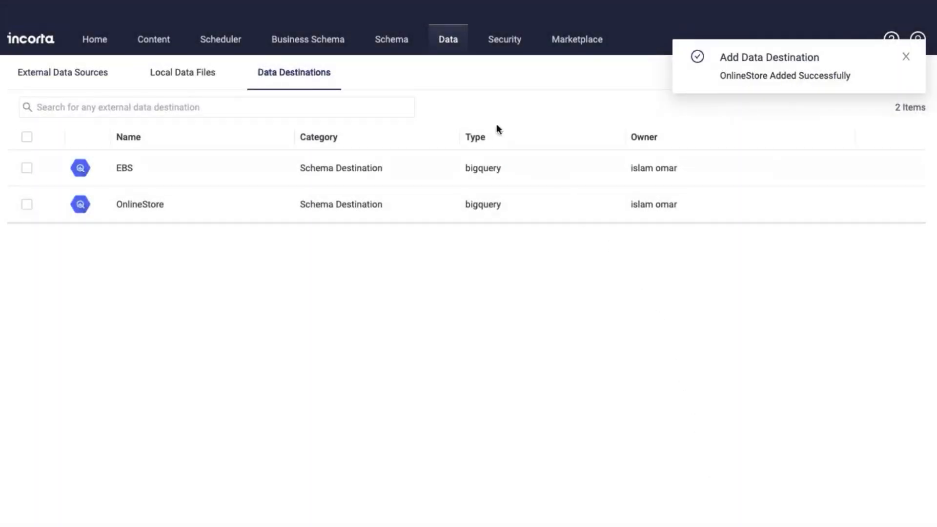
Set the data destination of the OnlineStore schema to the OnlineStore Big Query destination.
click(385, 39)
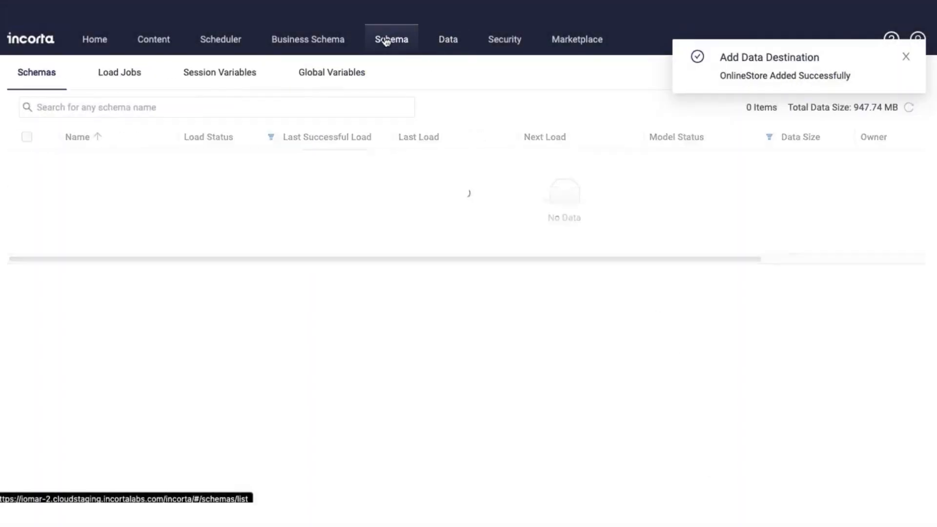
click(122, 162)
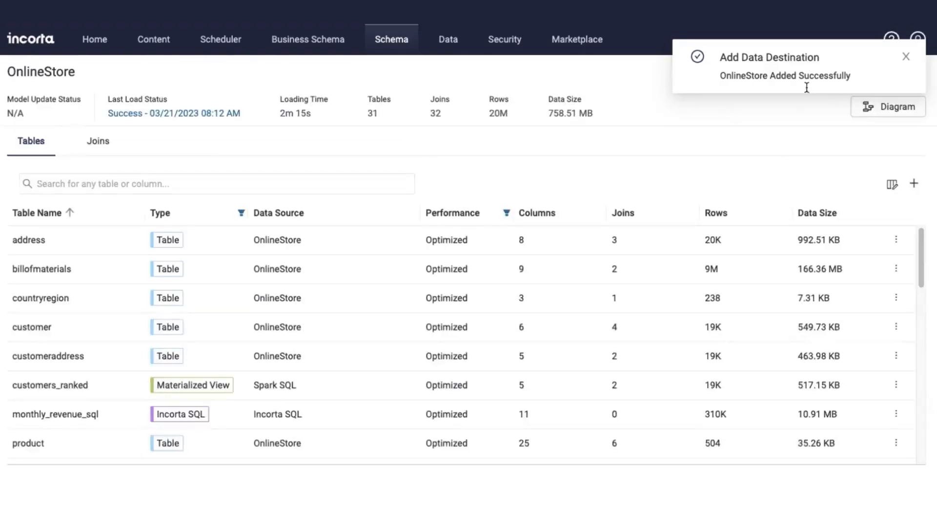
click(904, 58)
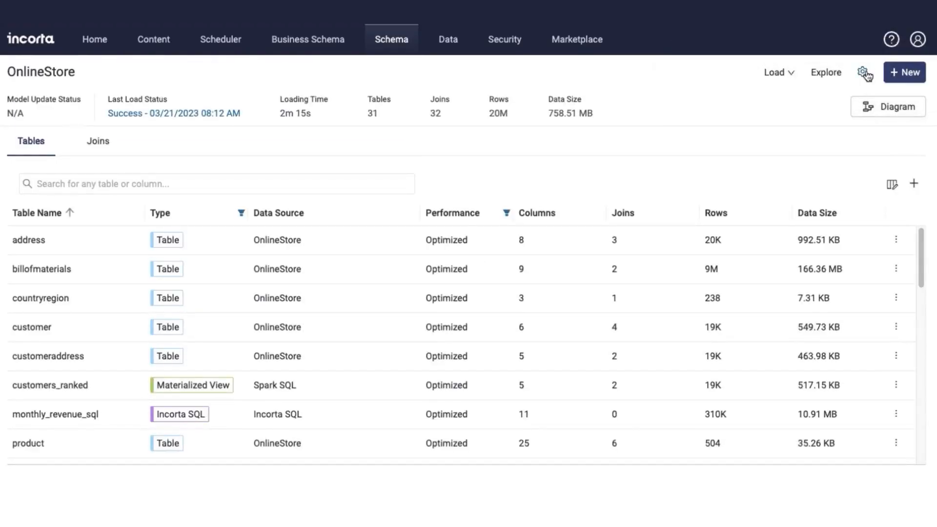
click(864, 74)
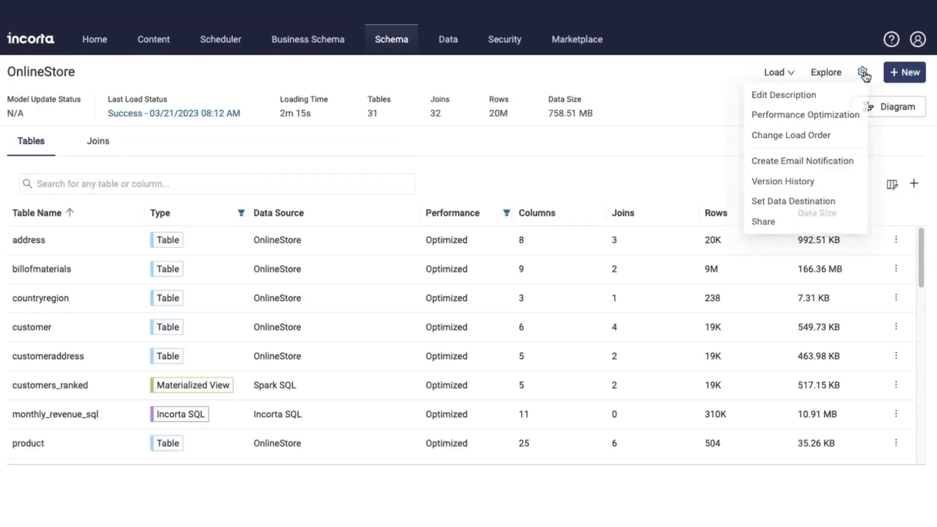
click(800, 206)
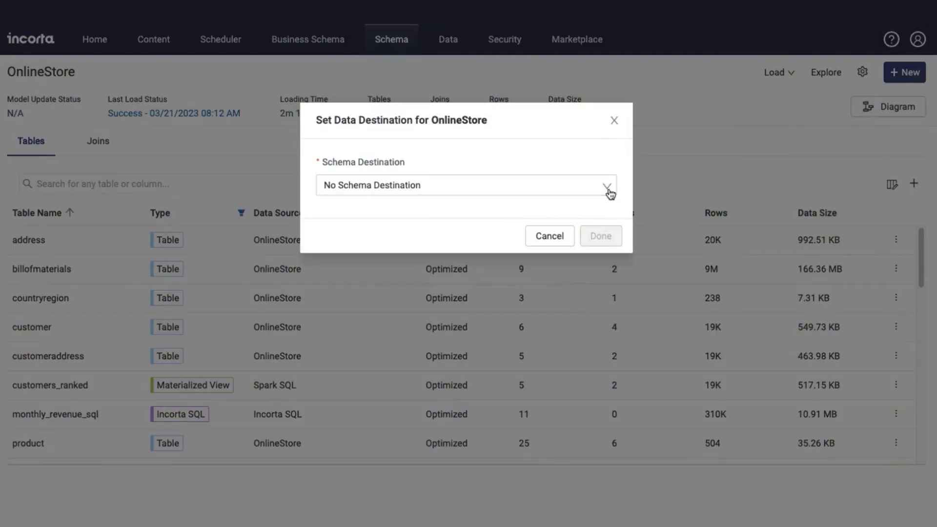
click(610, 194)
click(485, 258)
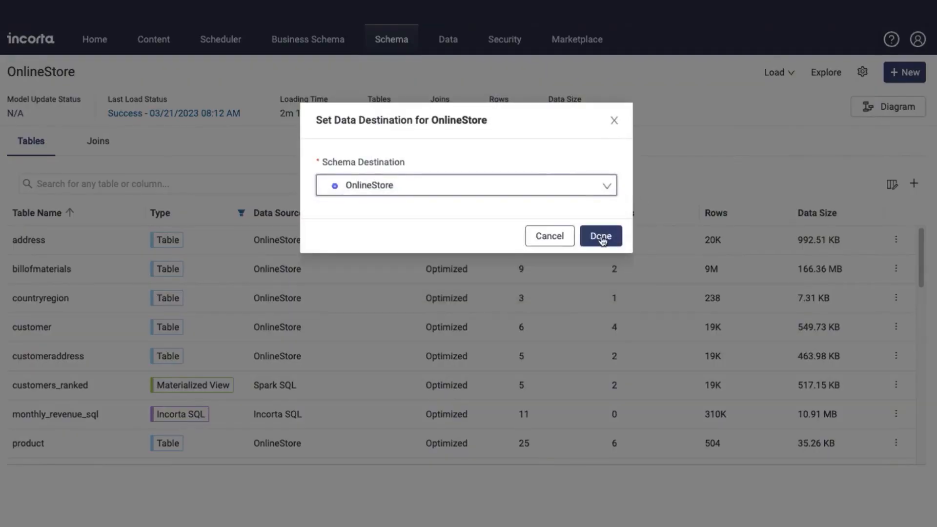
click(601, 237)
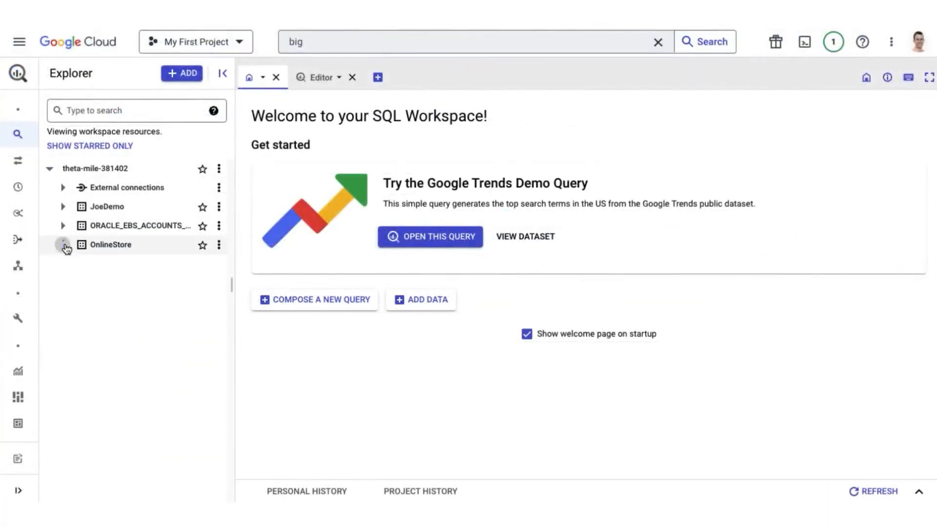
Switch to BigQuery in Google Cloud, expand the OnlineStore dataset and open the actions for its address table.
click(62, 244)
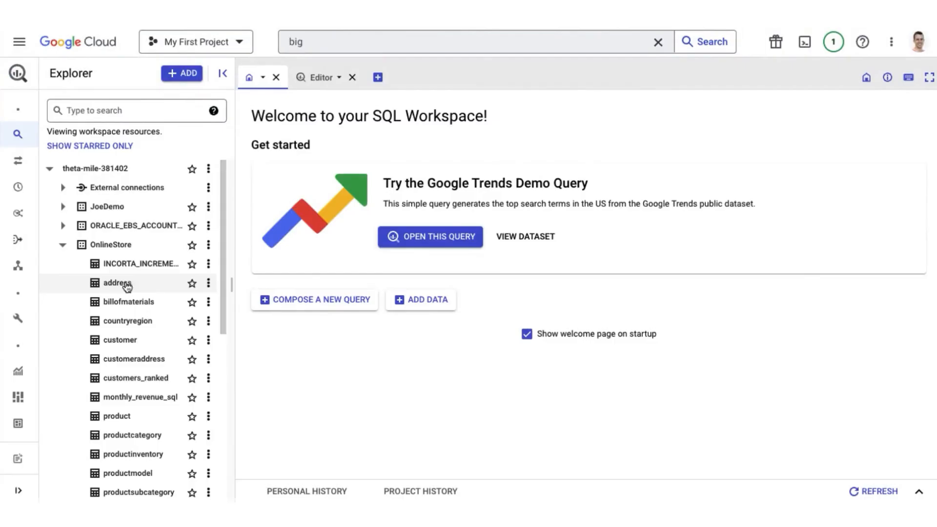
click(207, 284)
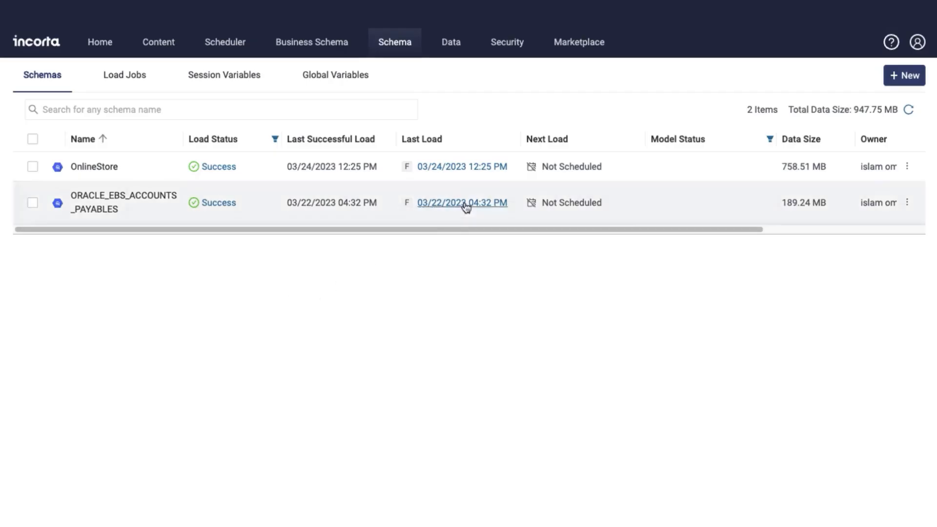
Switch to Incorta, install the Oracle E-Business Suite Accounts Payable application from the Marketplace and look through its overview.
click(579, 46)
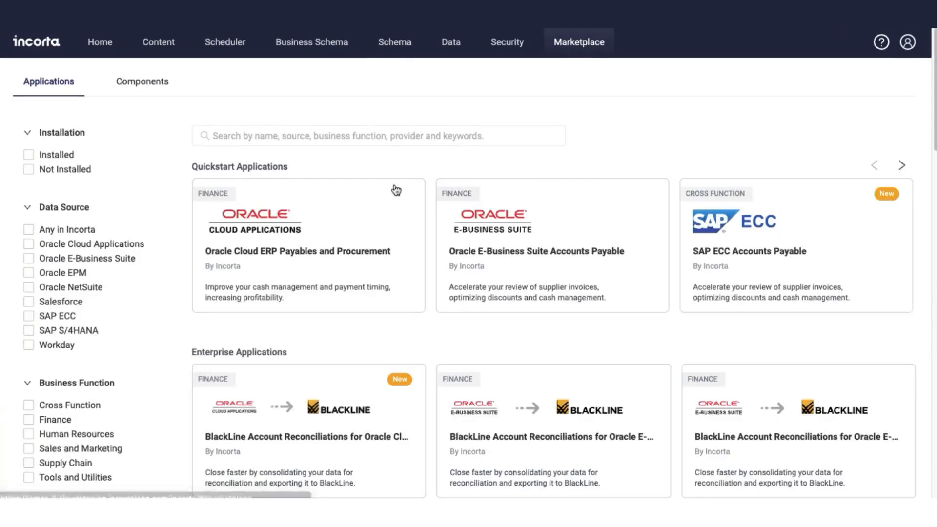
click(367, 270)
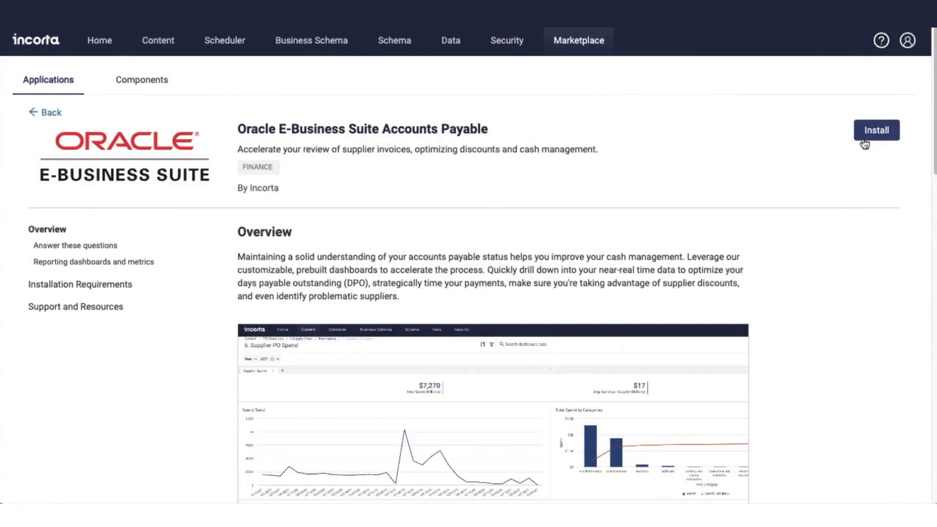
click(871, 138)
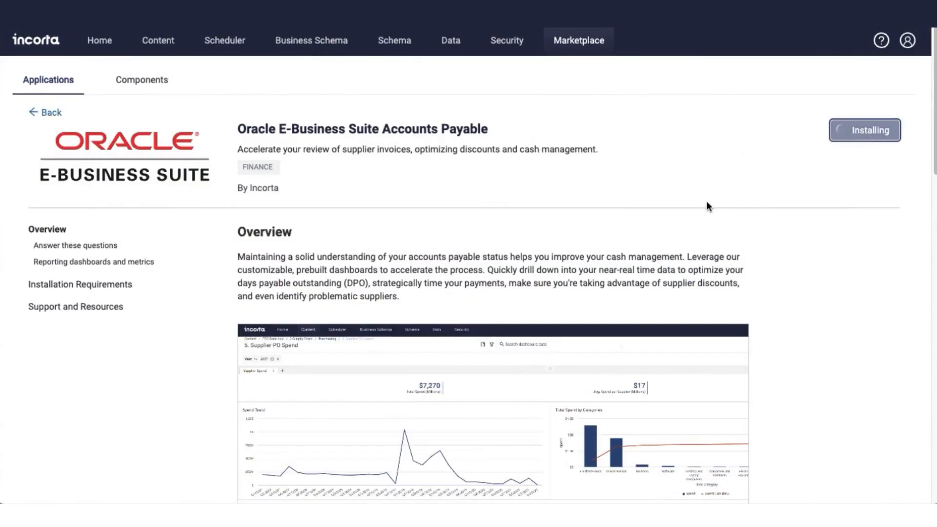
scroll(648, 205, down, 7)
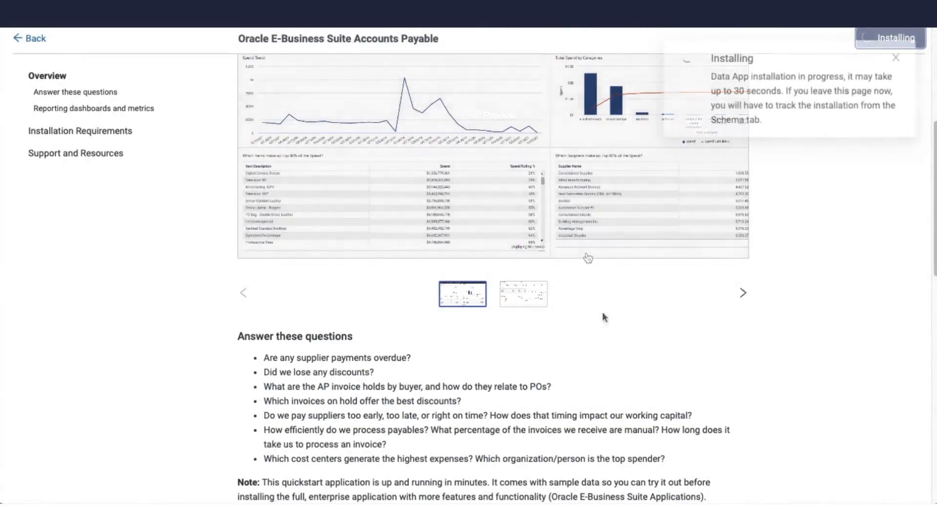
scroll(534, 343, down, 1)
scroll(534, 343, down, 3)
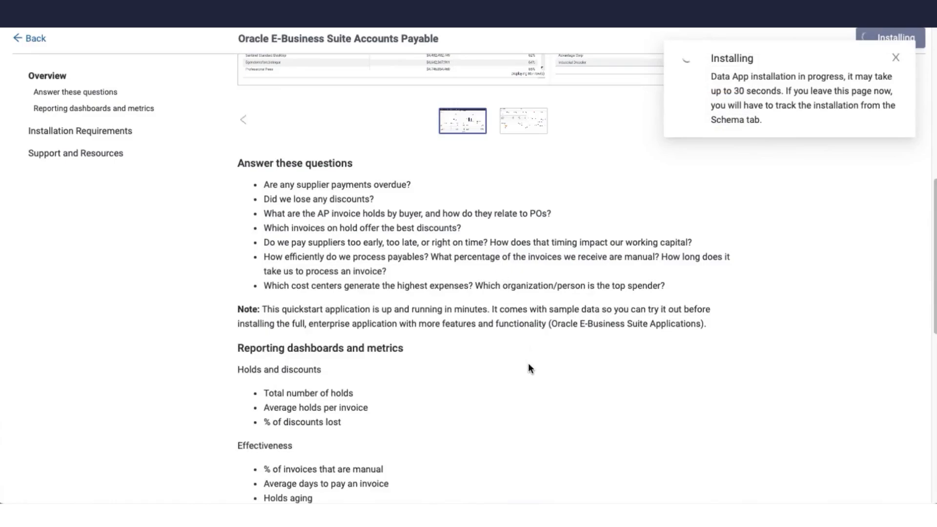
scroll(529, 366, up, 7)
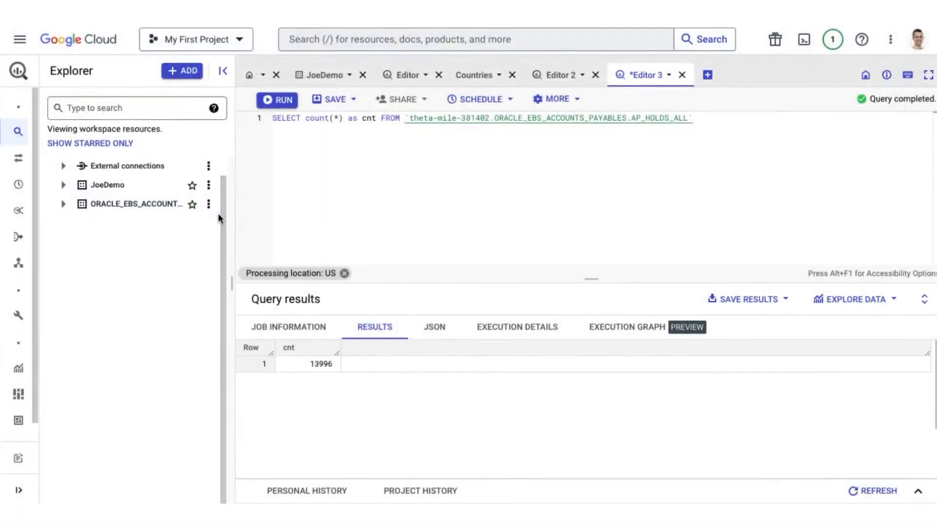
Switch to BigQuery and refresh the contents of the ORACLE_EBS_ACCOUNTS_PAYABLES dataset.
click(208, 203)
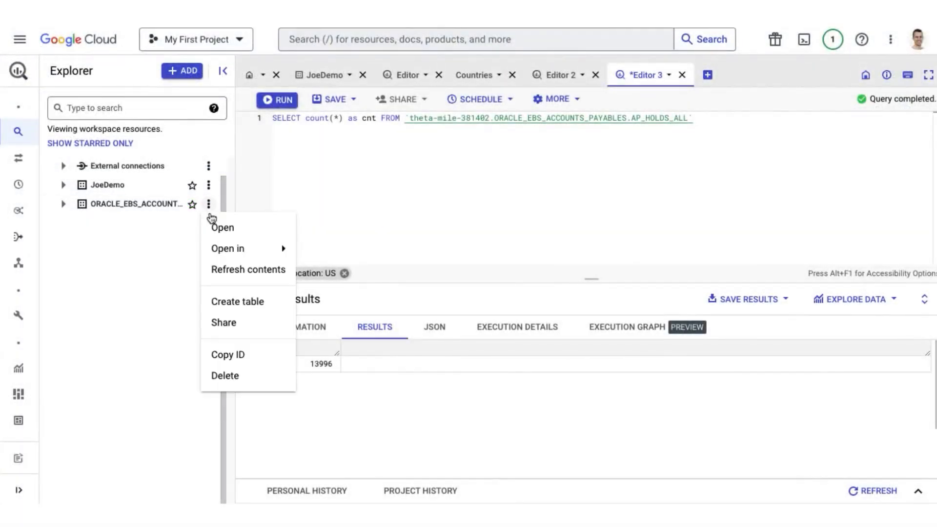
click(234, 269)
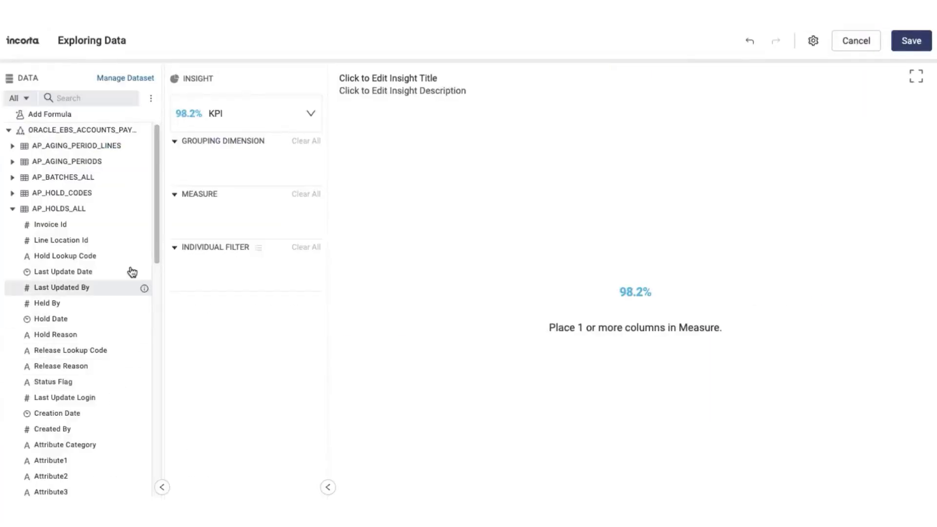
In Incorta's KPI insight, add AP_HOLDS_ALL's Invoice Id as the measure, with abbreviation None and aggregation COUNT.
drag(73, 225, 303, 220)
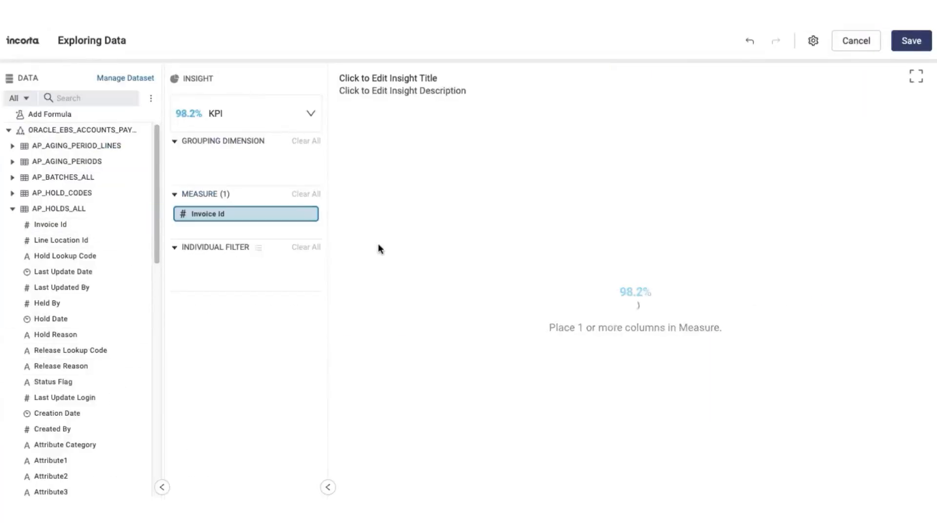
click(393, 418)
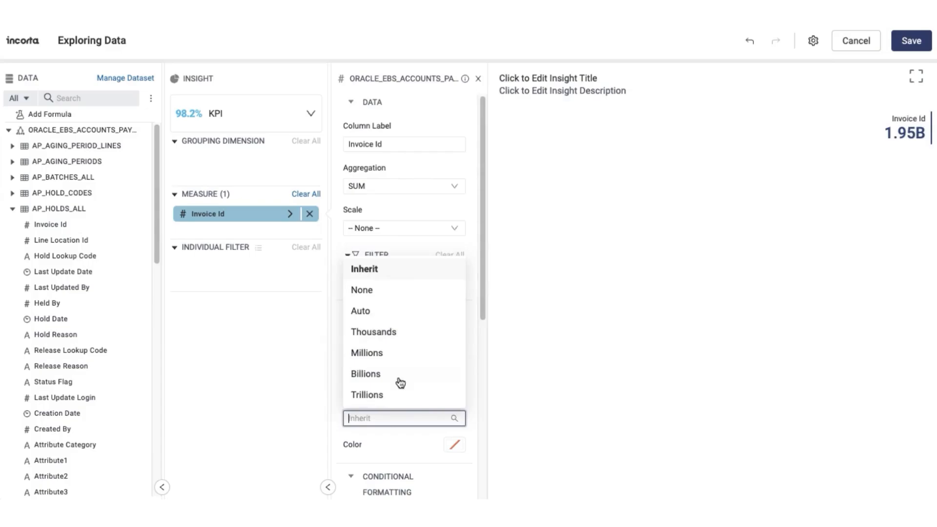
click(400, 302)
click(418, 186)
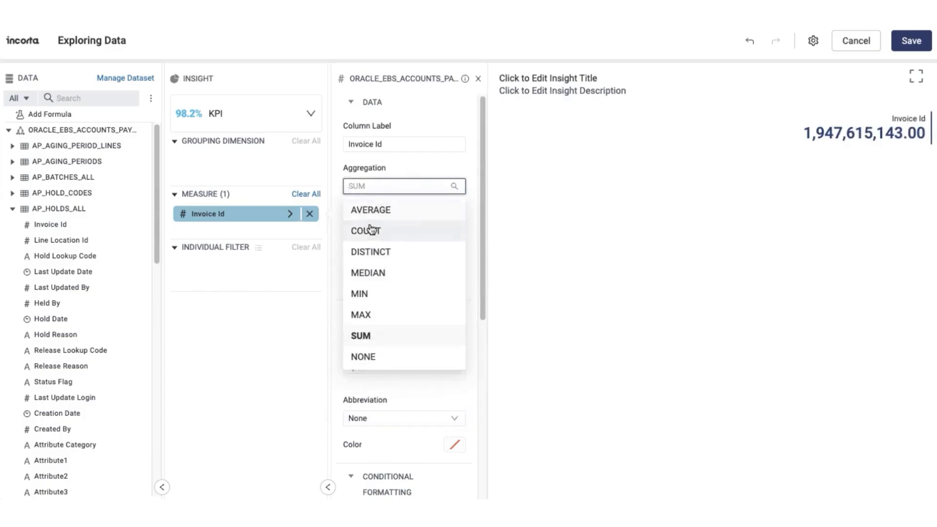
click(429, 229)
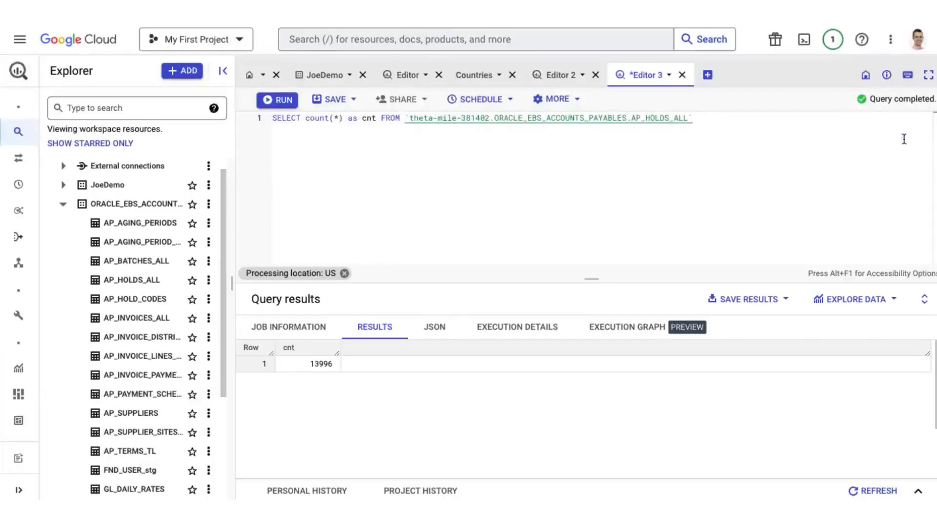
Switch to BigQuery and run the row count query on the AP_HOLDS_ALL table.
click(279, 99)
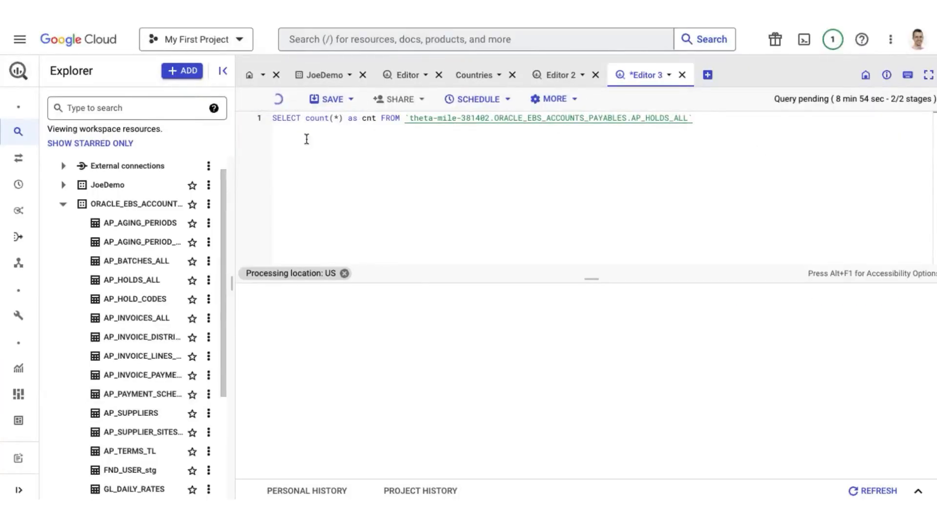